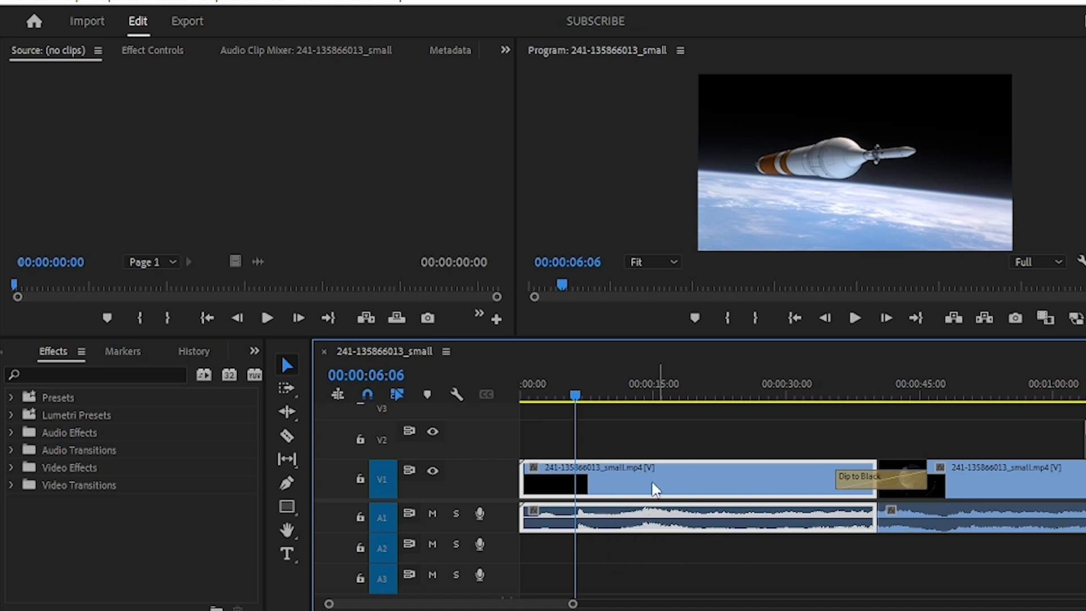
Review the first clip's built-in Motion, Opacity, Time Remapping and Volume settings in the effect controls
click(153, 52)
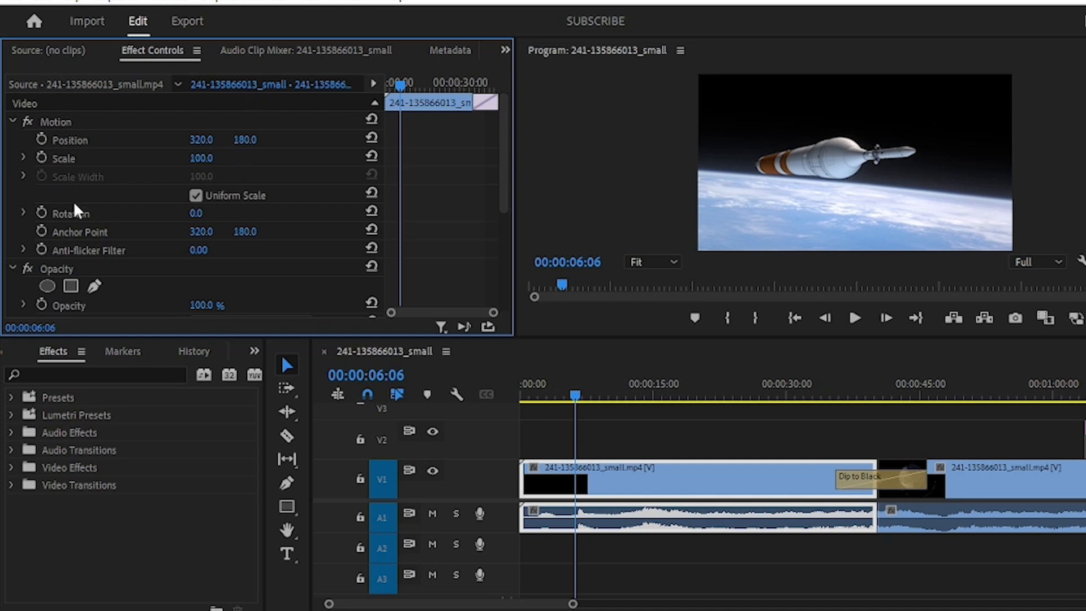
drag(502, 144, 500, 104)
mouse_move(197, 164)
mouse_down()
mouse_move(259, 164)
mouse_move(201, 164)
mouse_up()
drag(505, 172, 500, 270)
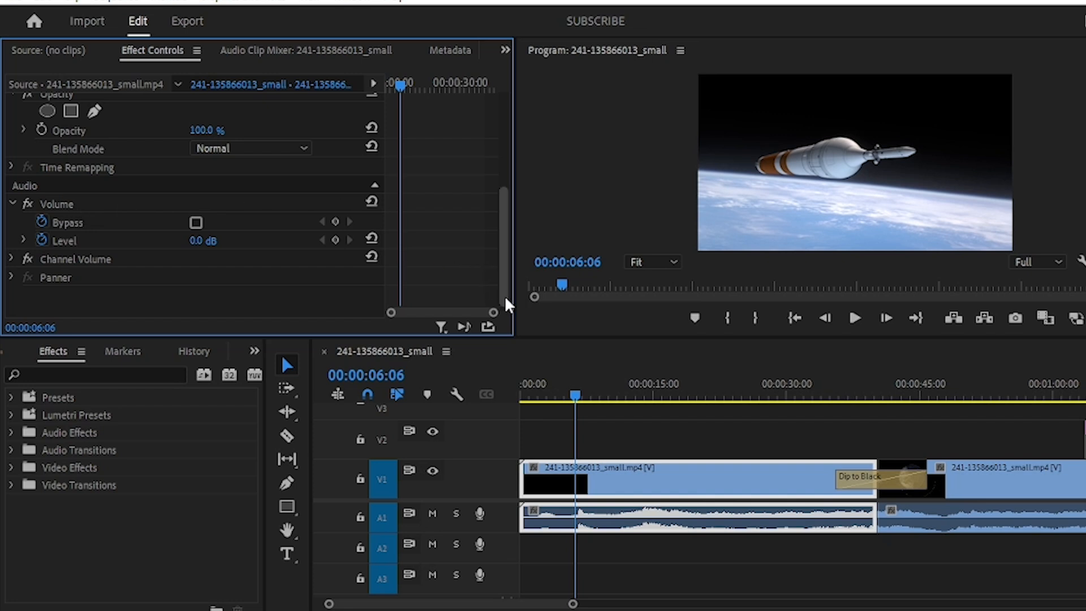
drag(504, 296, 510, 198)
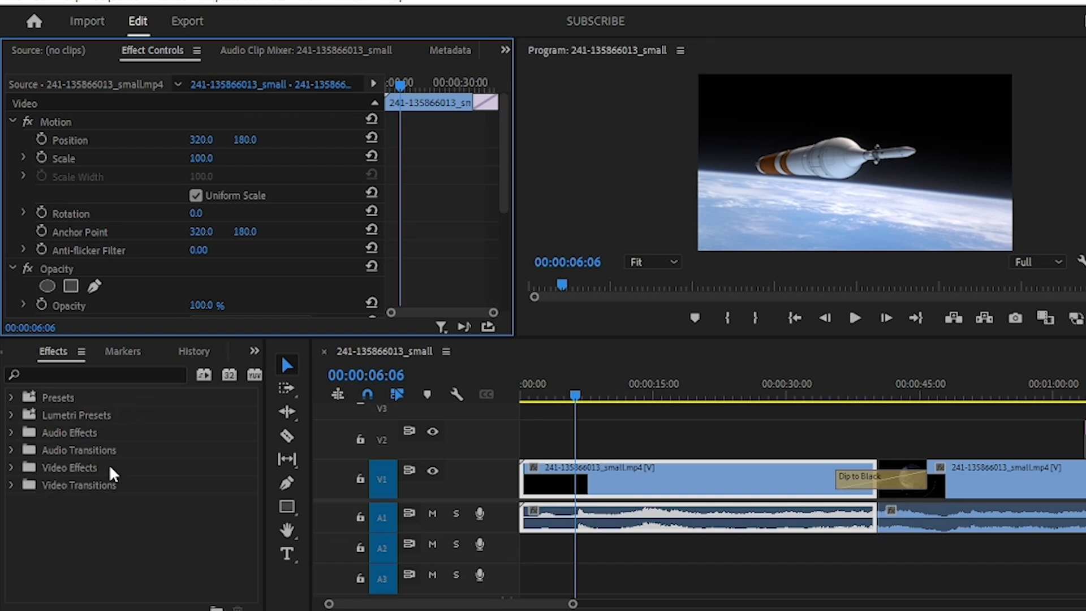
Apply the Lightning effect from the Generate video effects to the first clip on track V1
click(11, 467)
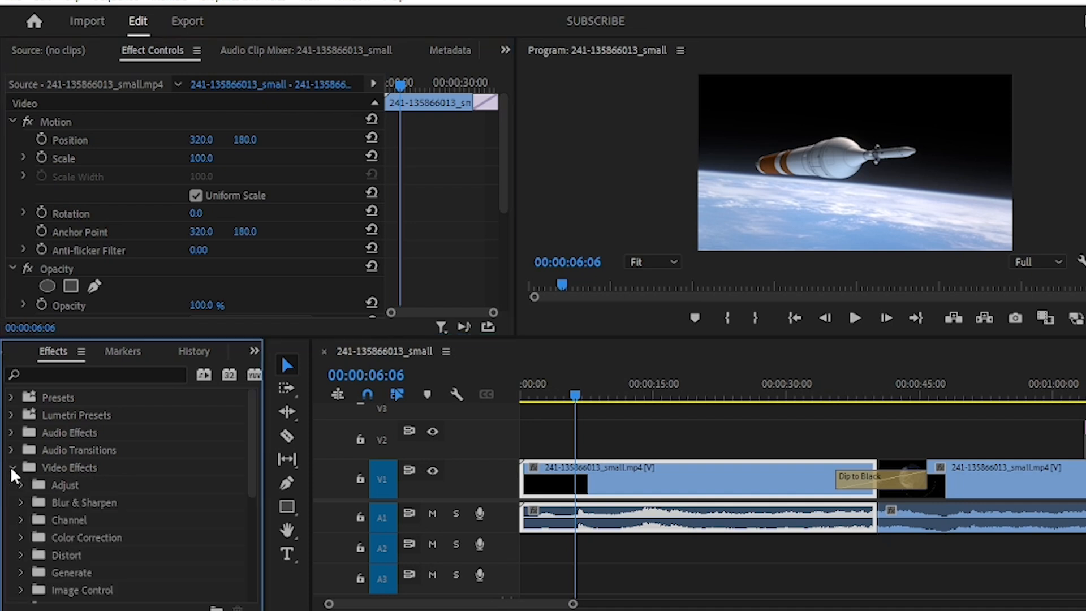
drag(249, 450, 240, 499)
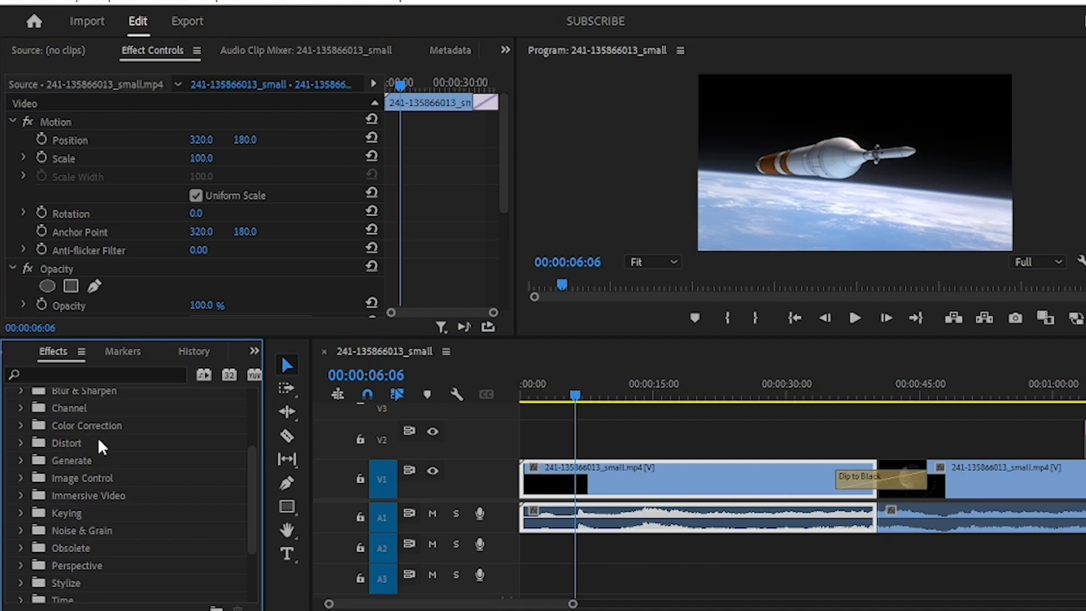
drag(254, 524, 252, 558)
scroll(253, 558, up, 3)
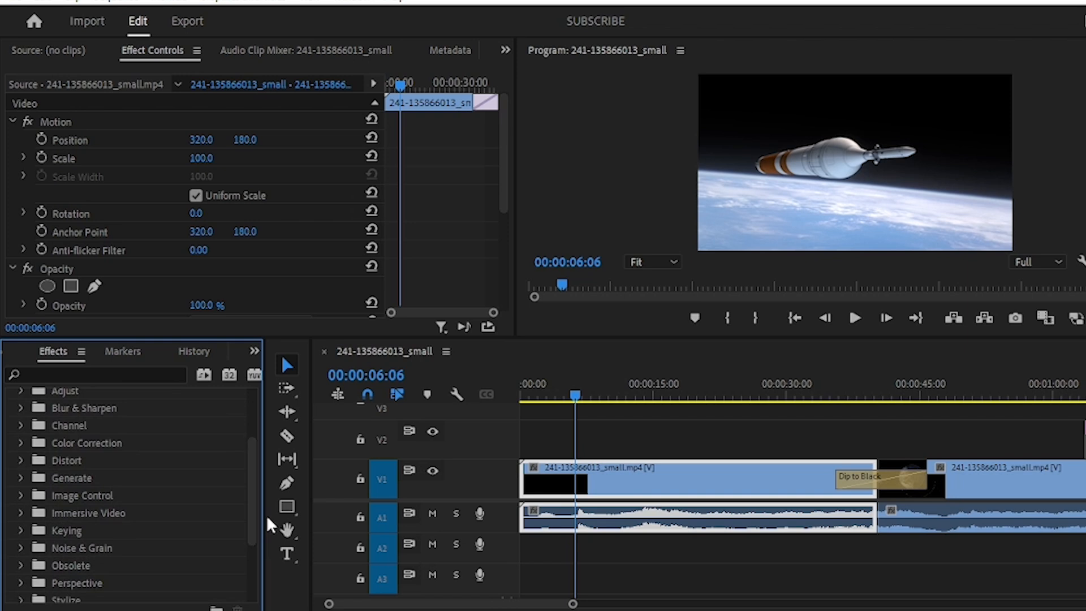
click(20, 476)
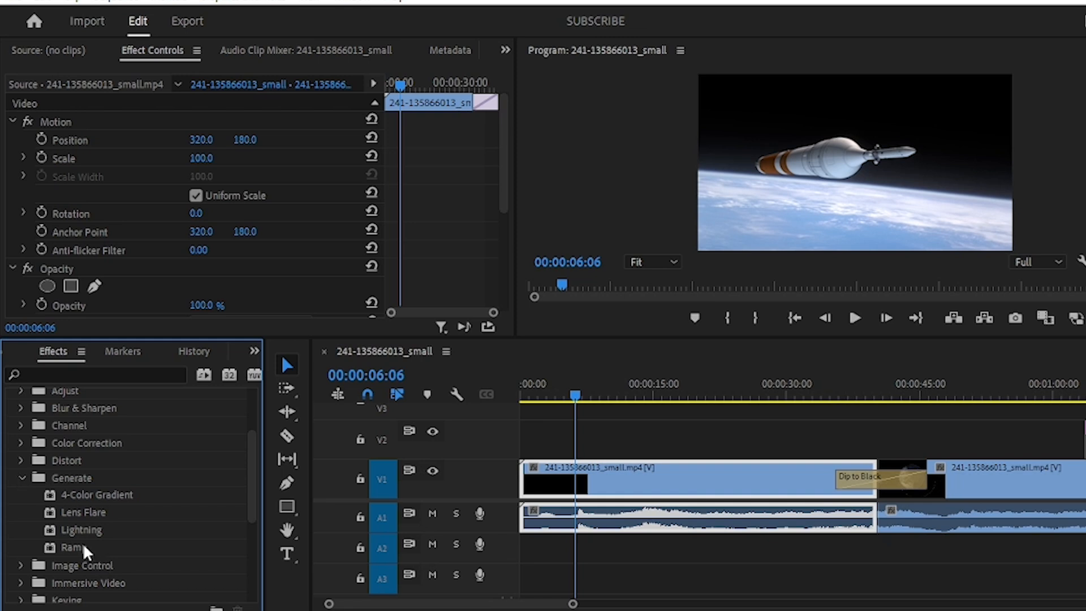
drag(67, 526, 582, 488)
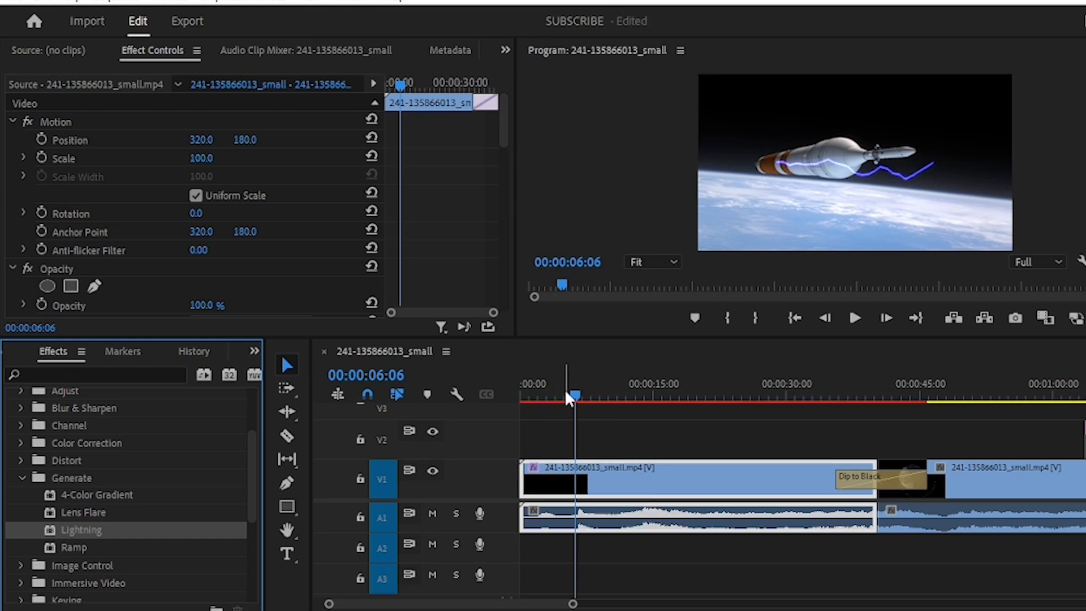
Play the first clip from about 00:00:02:17 to preview the Lightning effect
drag(568, 398, 545, 397)
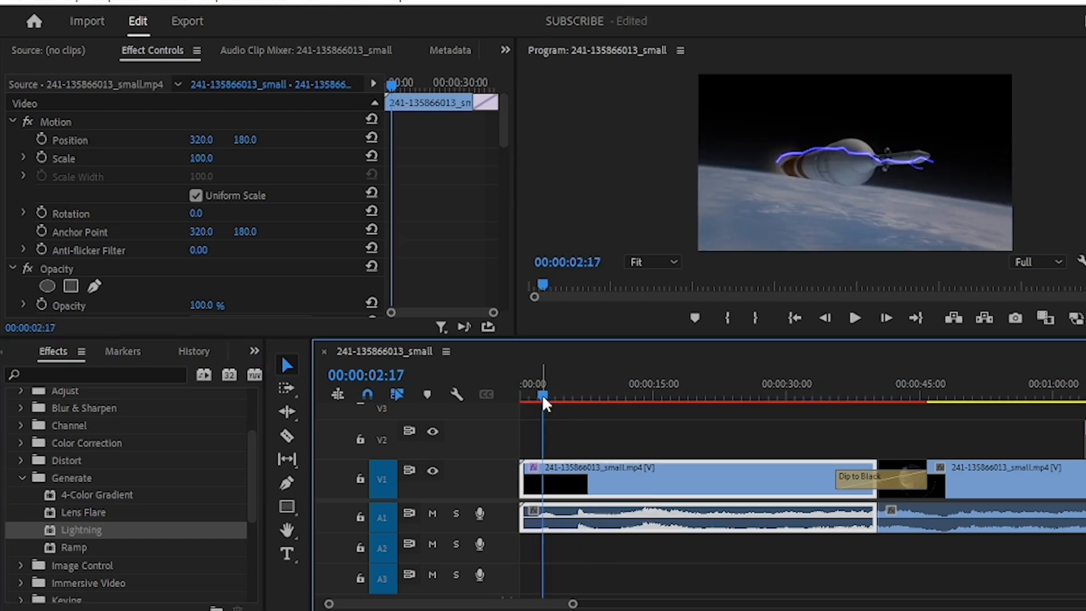
key(space)
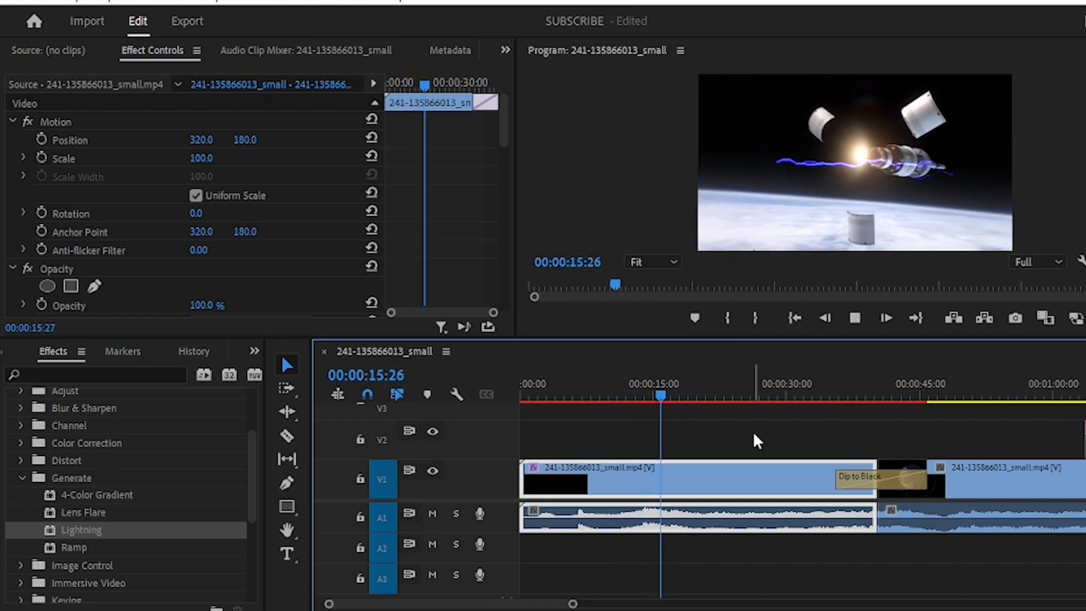
key(space)
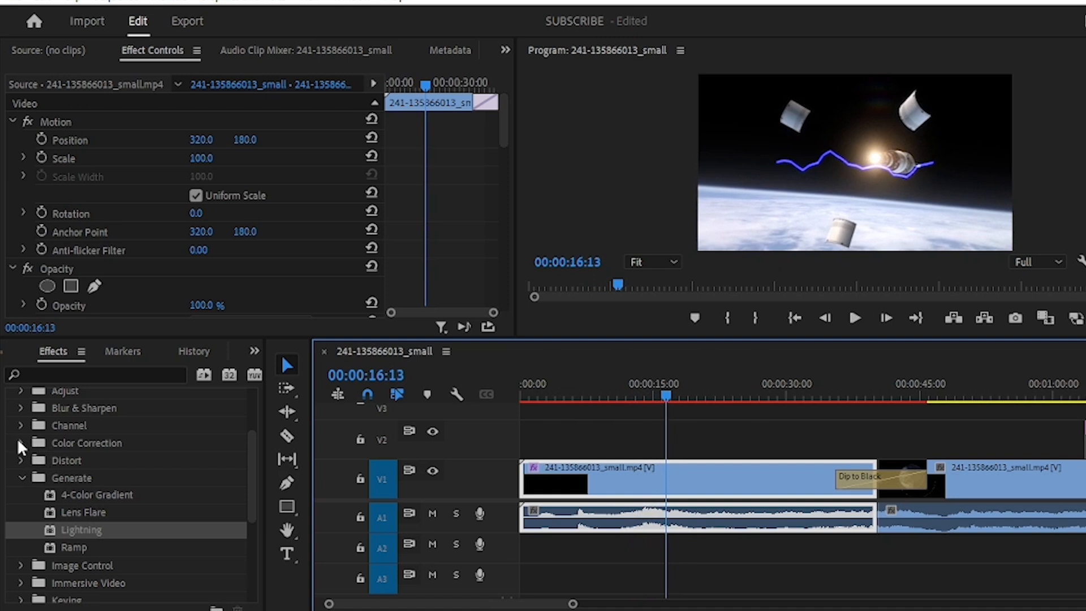
Apply the Color Balance color correction effect to the second clip on V1 and play across the transition to check it
click(21, 443)
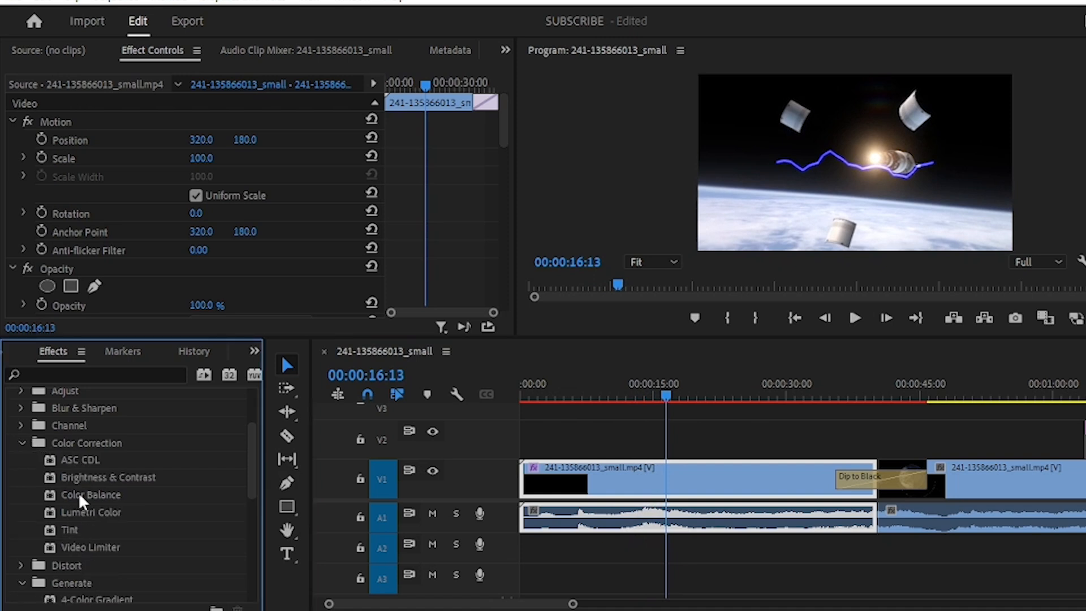
drag(73, 492, 927, 485)
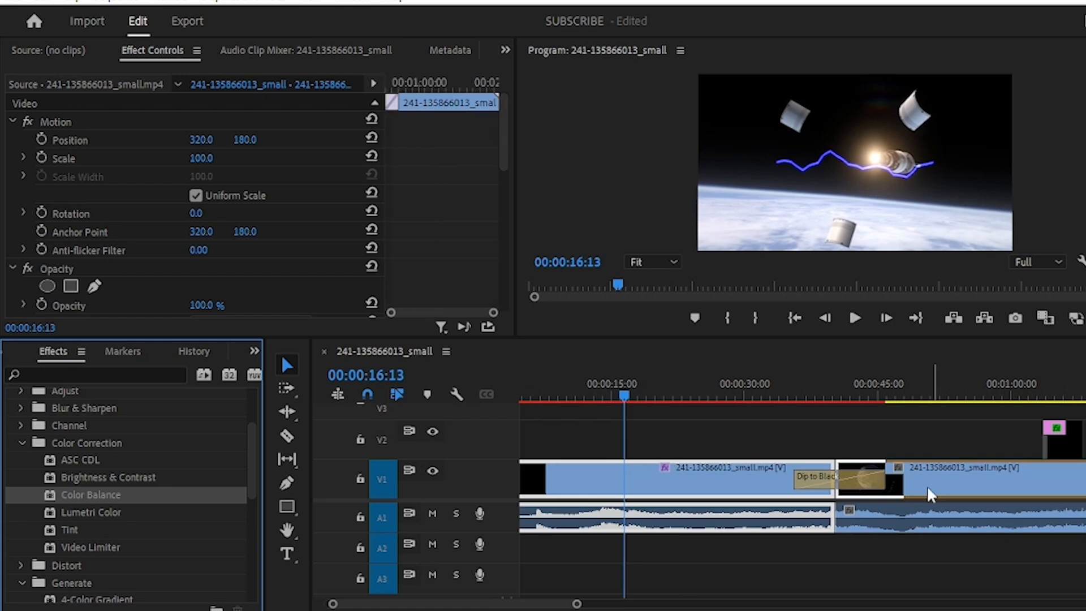
click(823, 394)
key(space)
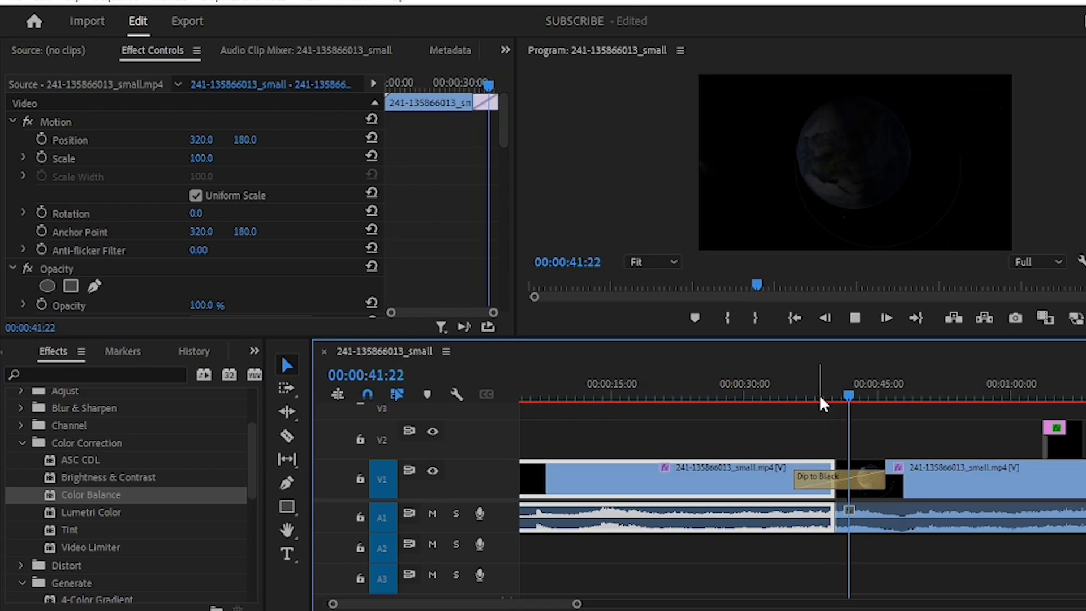
key(space)
key(space)
key(space)
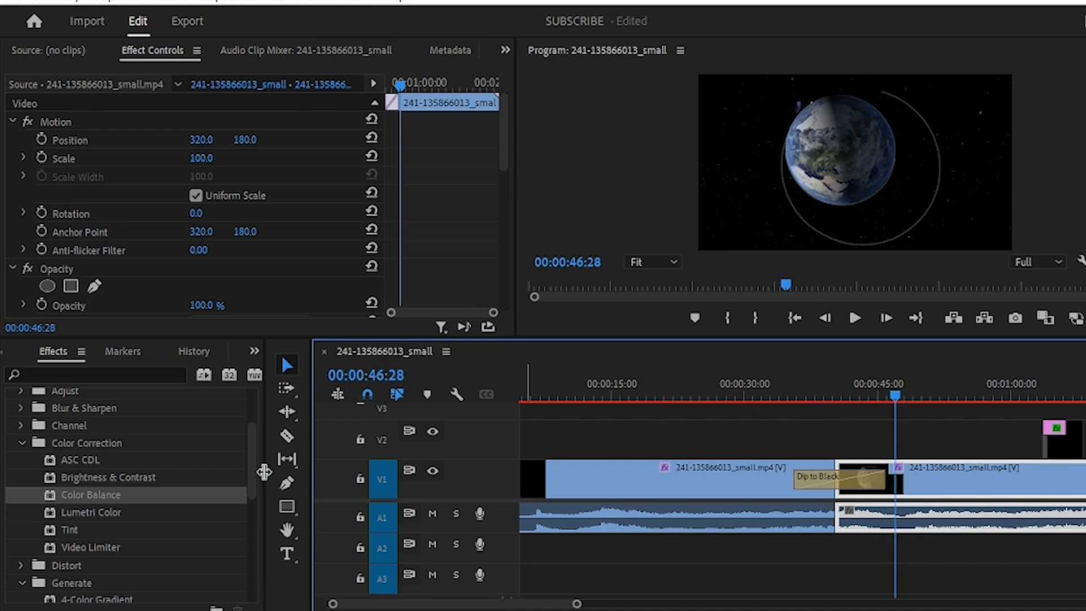
Apply the Invert effect from the Channel video effects to the second clip on V1 and preview the result
click(21, 443)
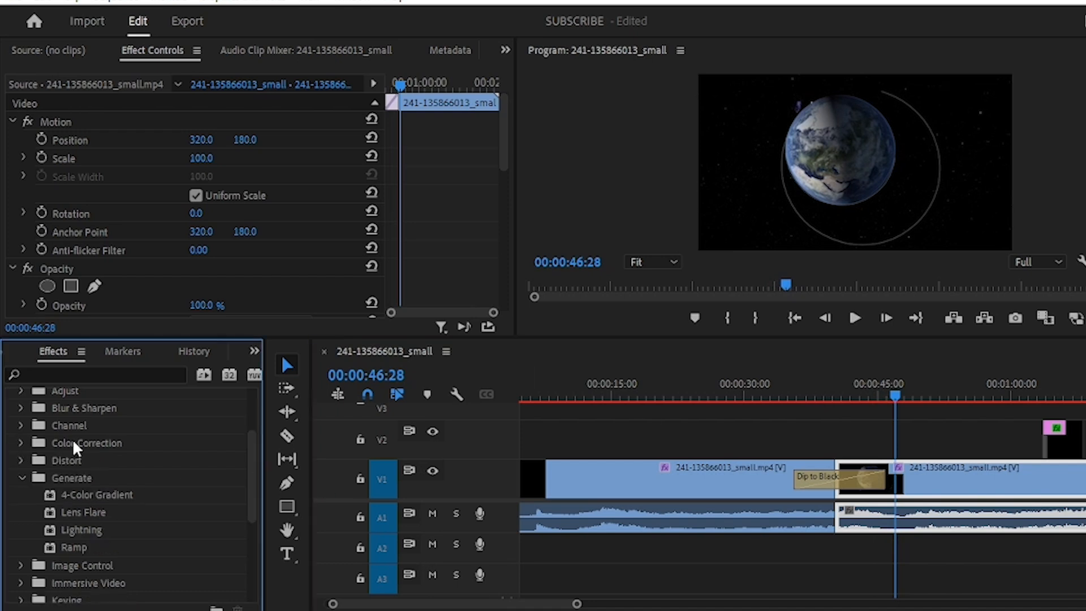
click(21, 478)
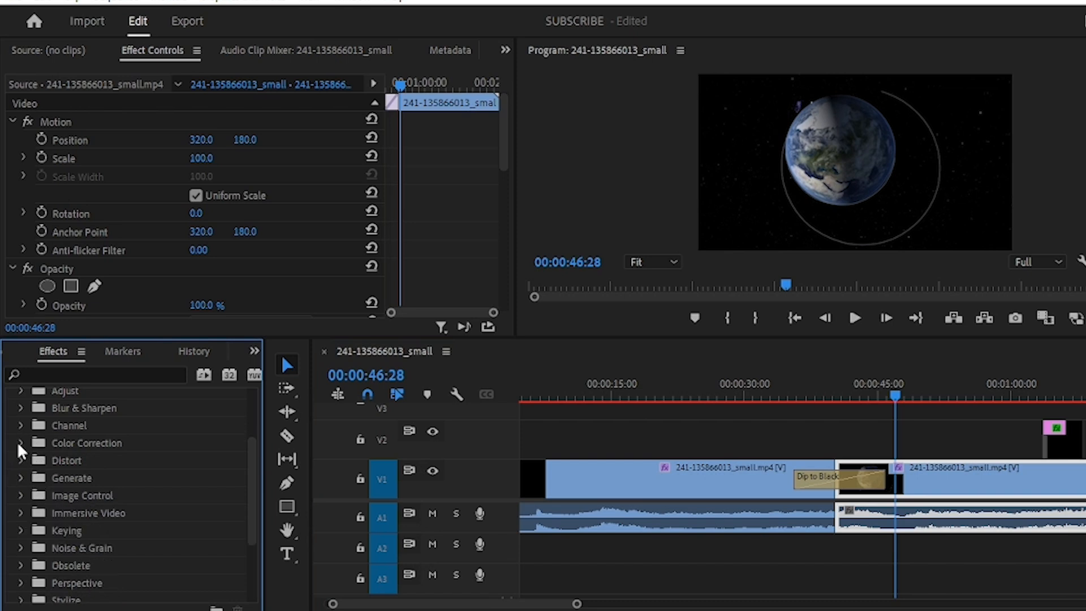
click(21, 443)
click(17, 443)
click(21, 456)
click(20, 457)
click(20, 457)
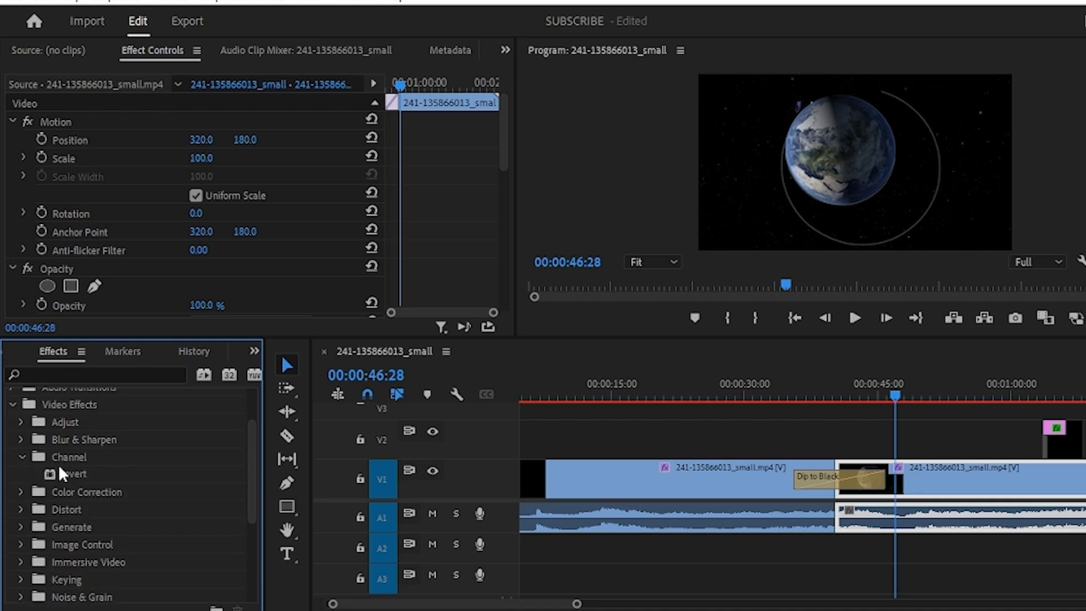
drag(75, 470, 934, 490)
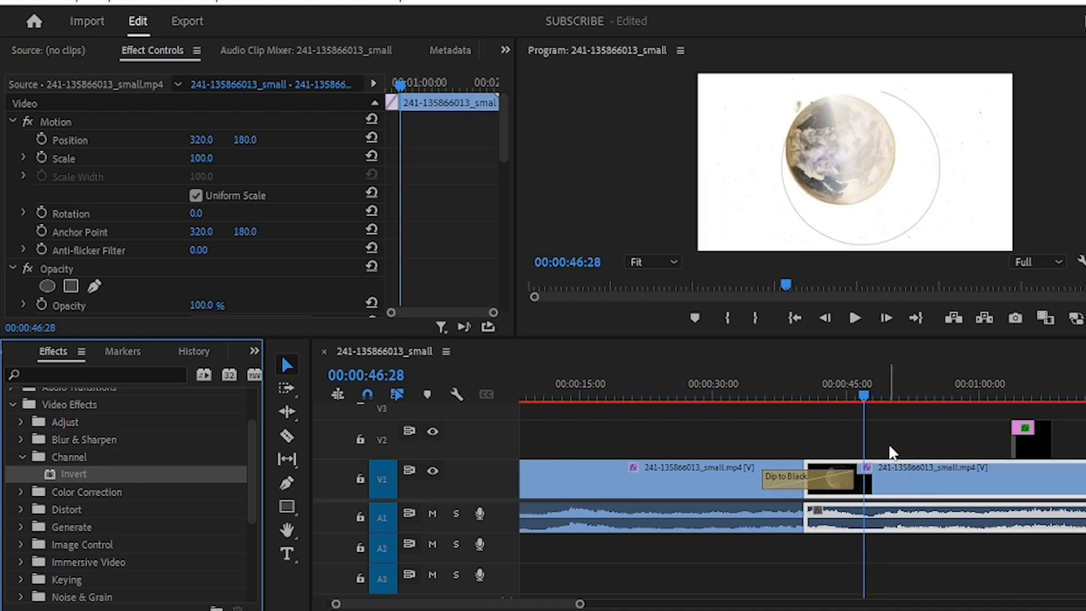
key(space)
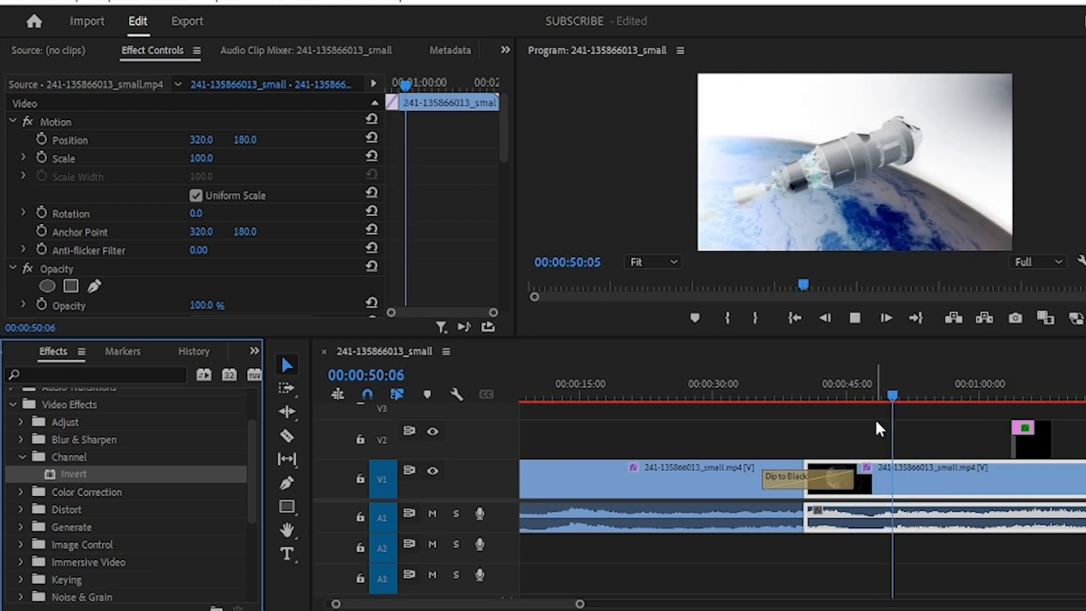
key(space)
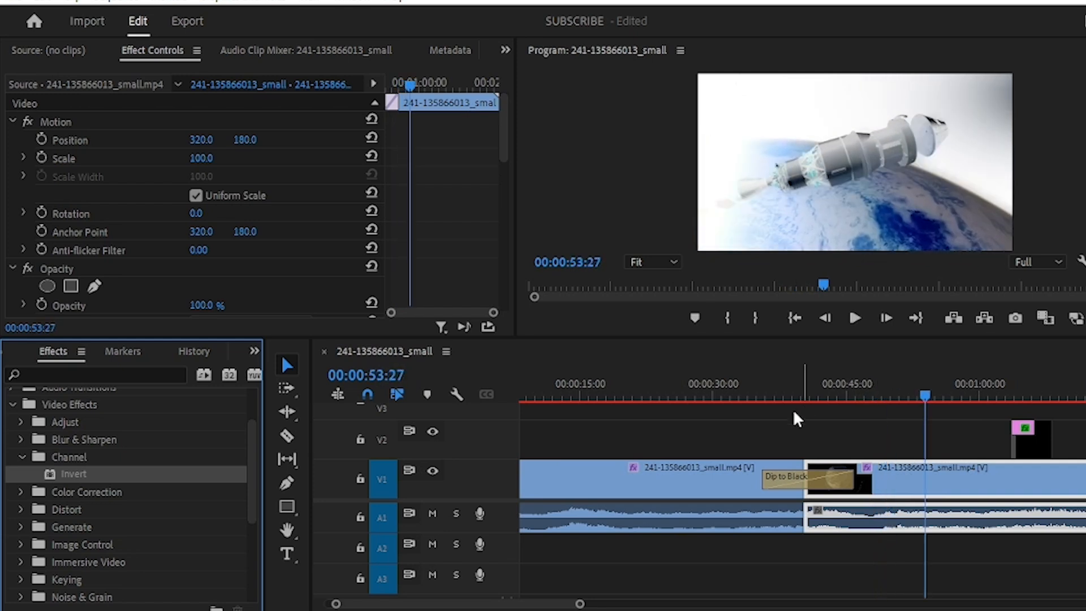
Examine the Lightning effect's parameters on the first V1 clip, from start point to simulation
click(668, 475)
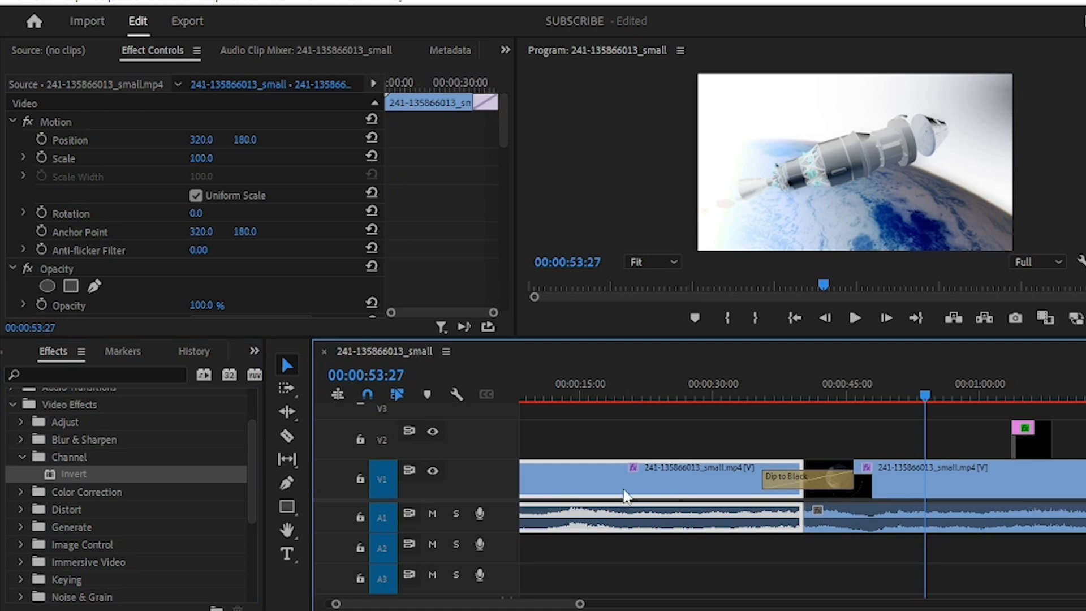
drag(503, 133, 497, 180)
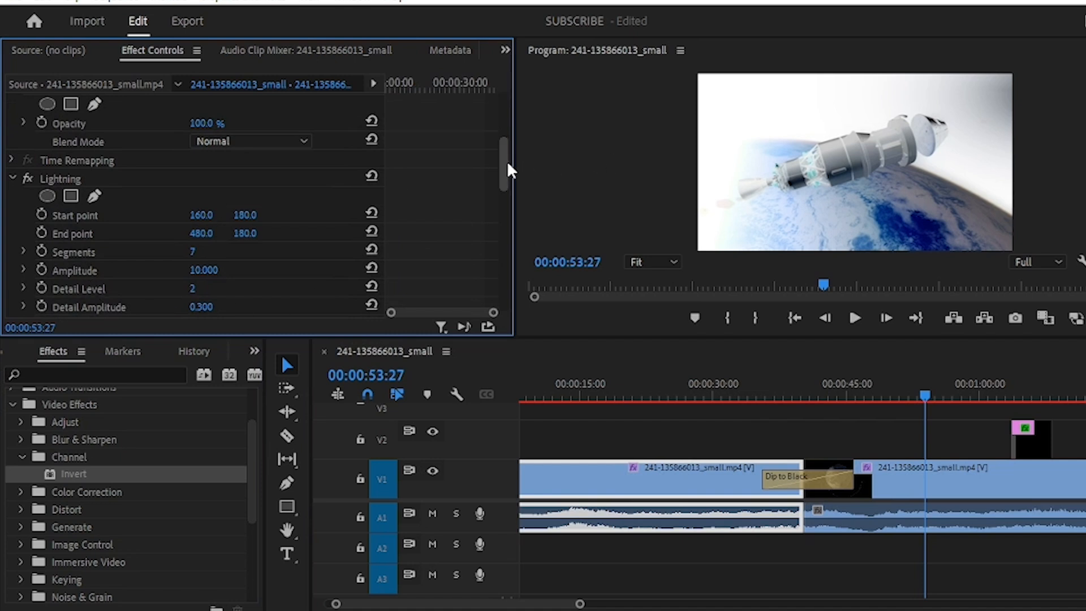
drag(507, 164, 514, 188)
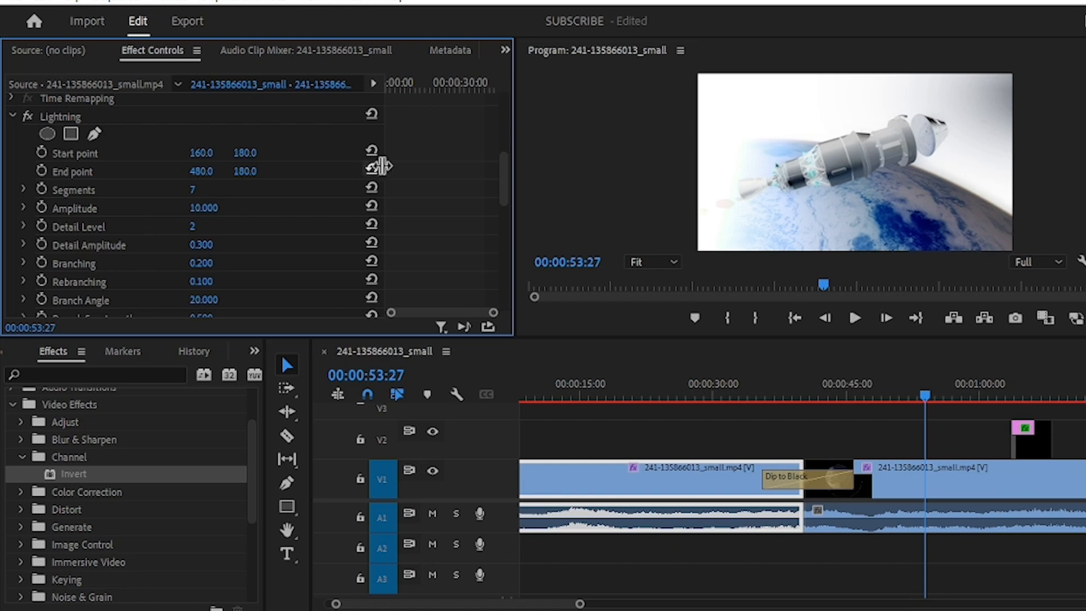
click(581, 397)
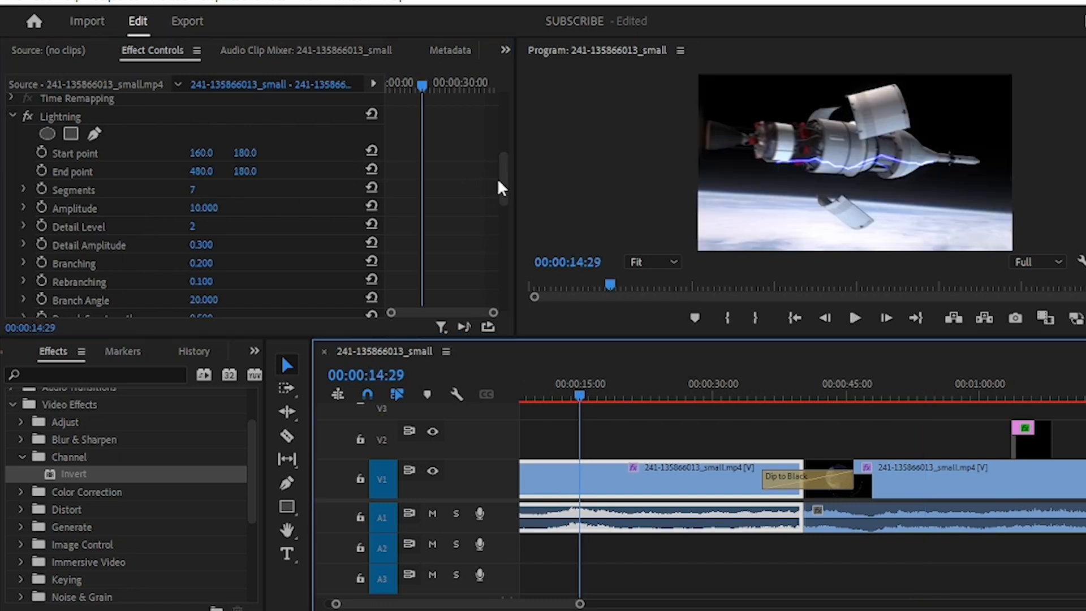
mouse_move(499, 175)
mouse_down()
mouse_move(501, 217)
mouse_move(510, 187)
mouse_up()
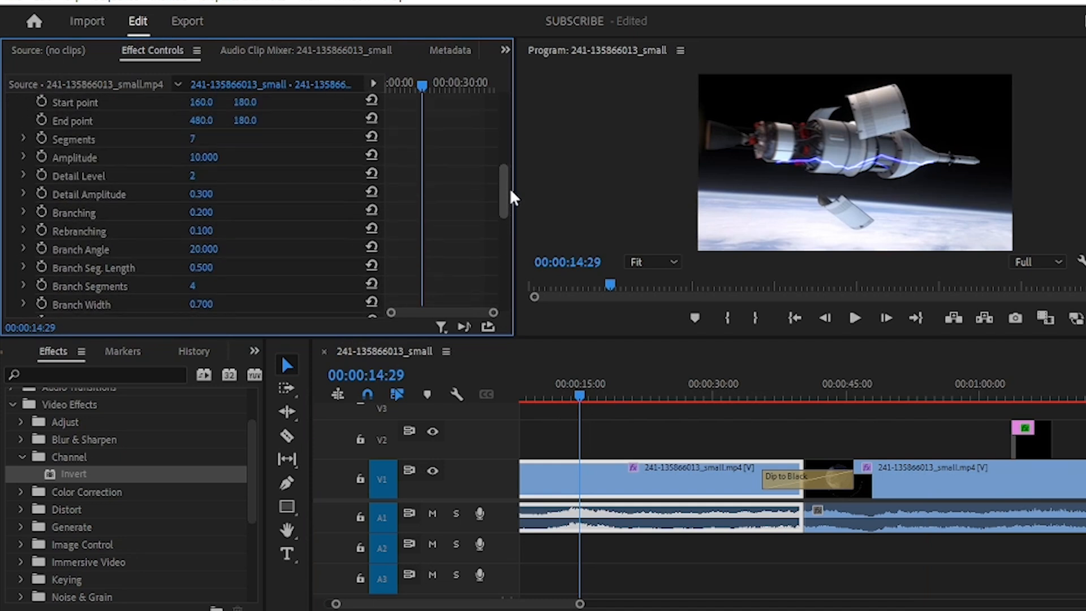
scroll(177, 208, up, 1)
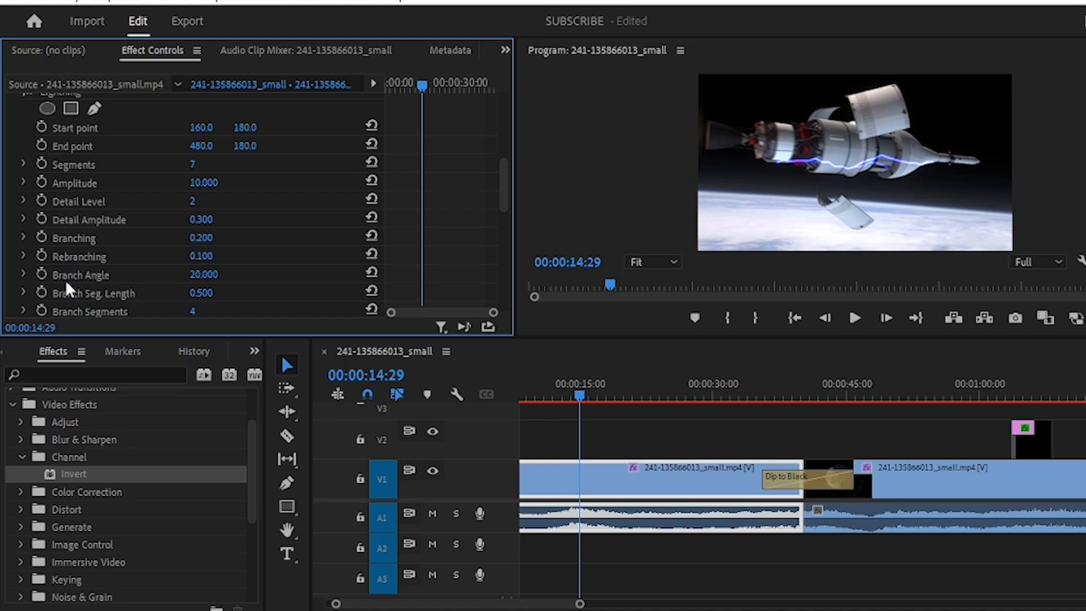
drag(500, 182, 503, 267)
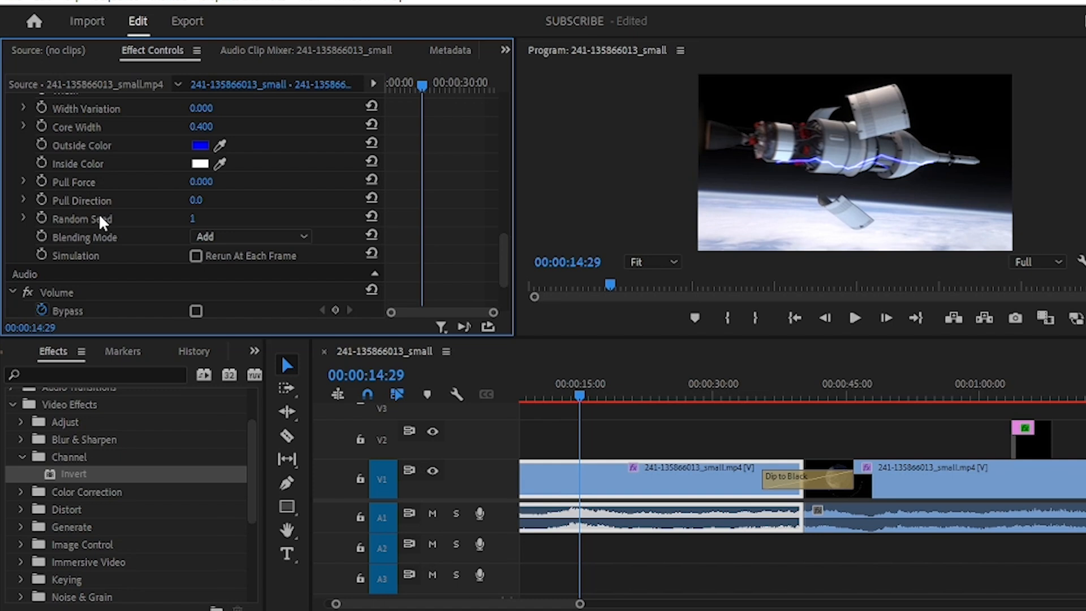
Apply the Studio Reverb audio effect to the first clip's audio on track A1
drag(252, 490, 257, 463)
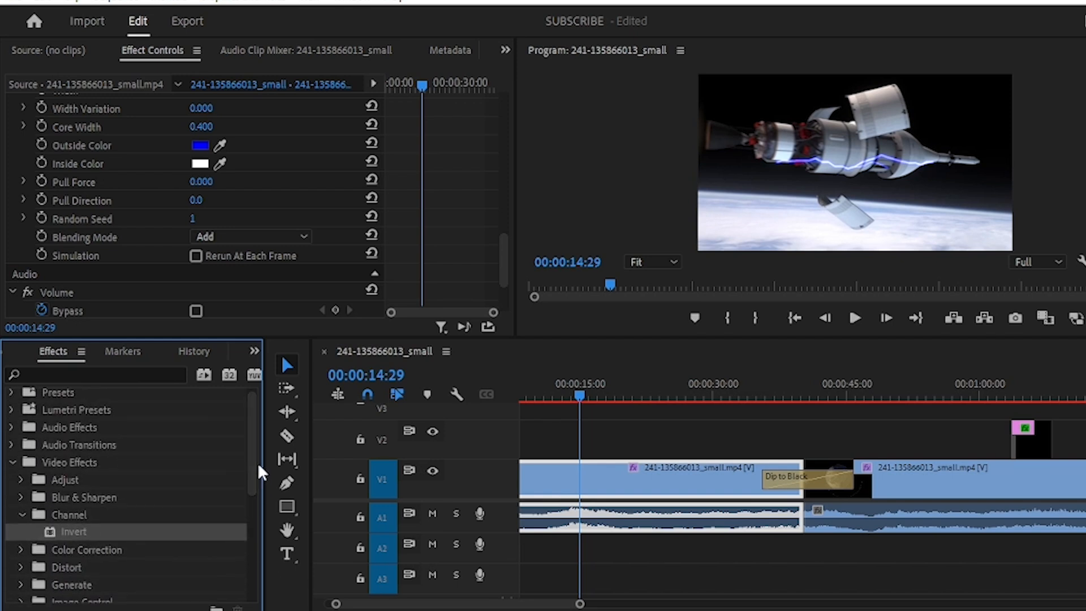
click(12, 468)
click(11, 433)
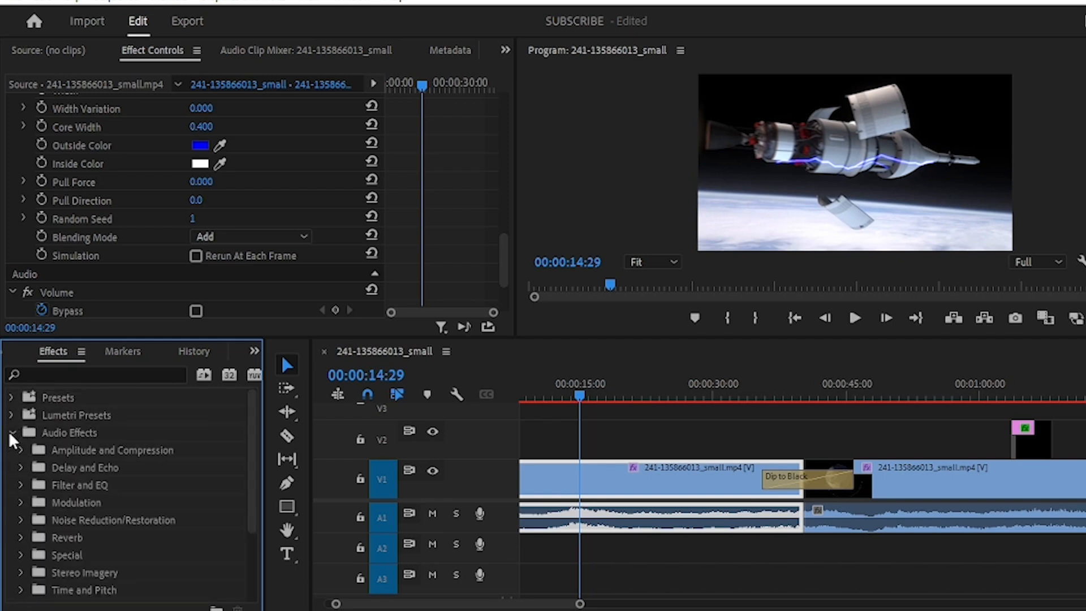
drag(249, 471, 251, 512)
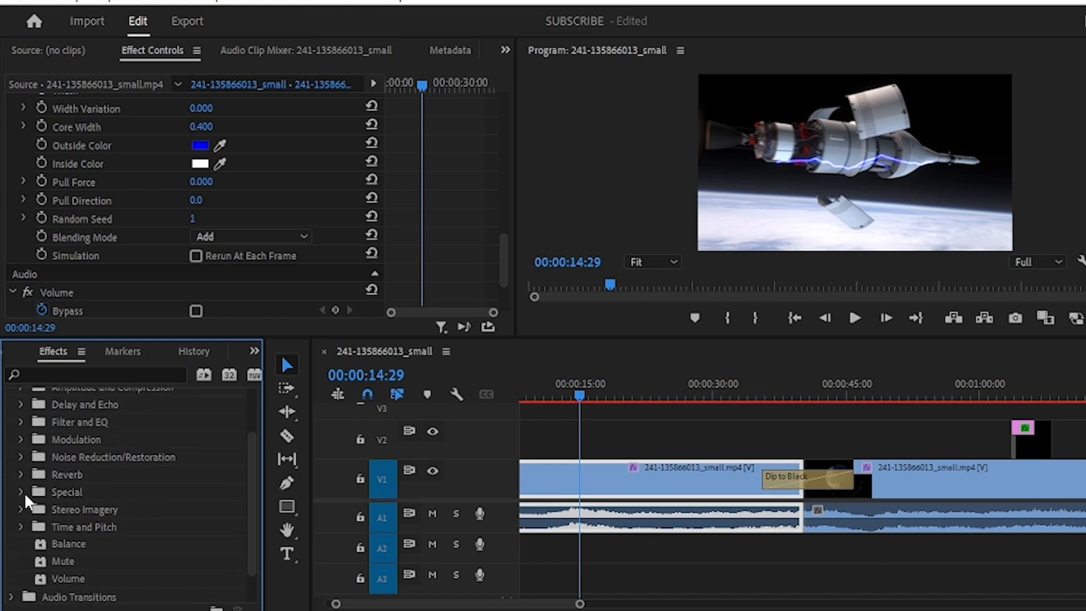
click(21, 476)
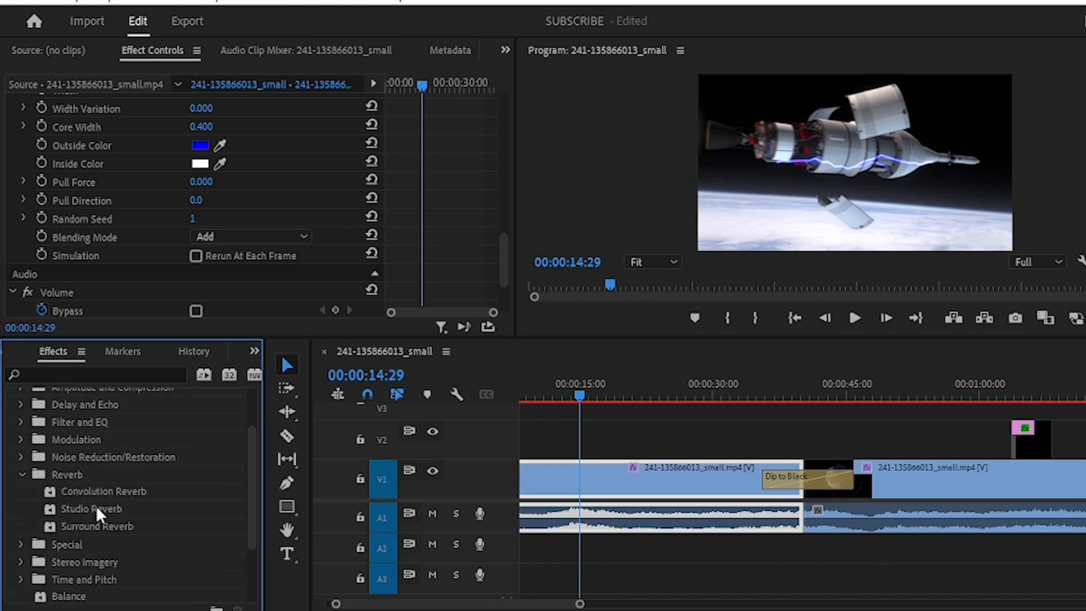
click(77, 507)
drag(90, 501, 553, 528)
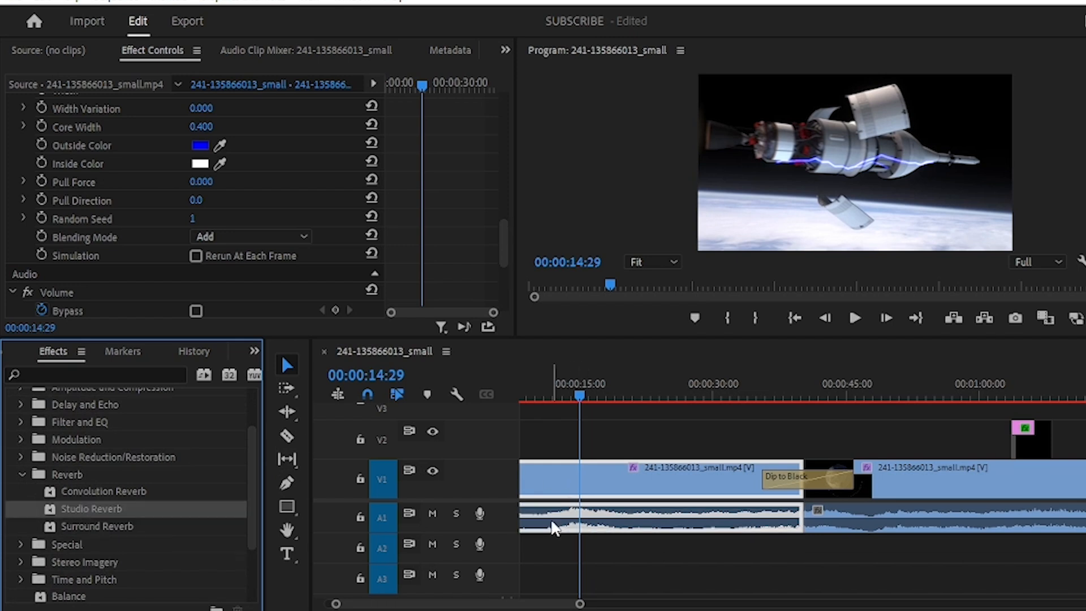
Play the first clip from near its beginning with the system volume raised to hear the Studio Reverb
drag(503, 396, 524, 396)
key(XF86AudioRaiseVolume)
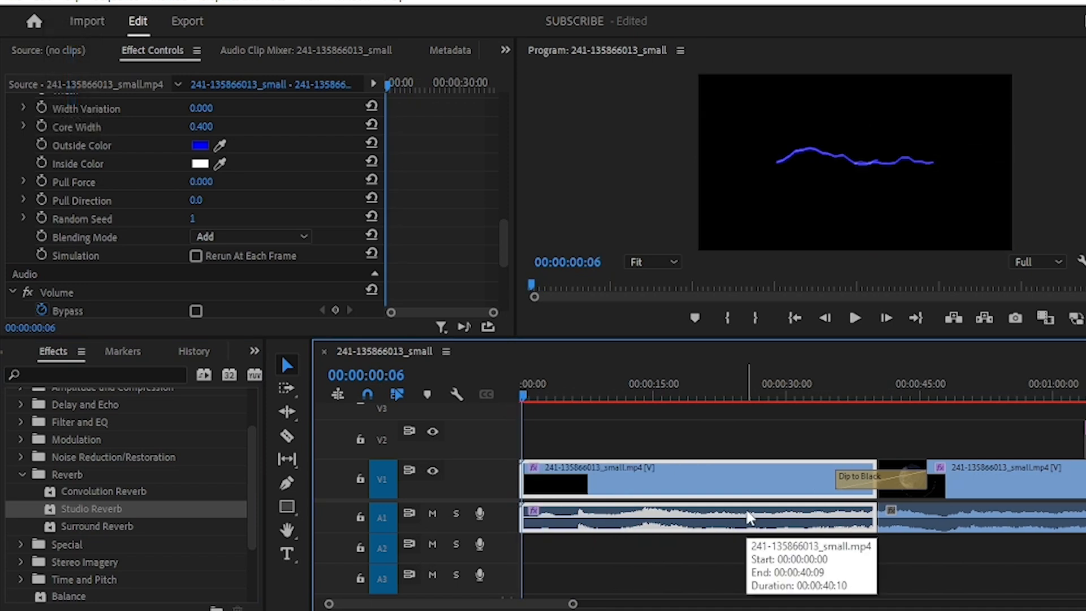
key(space)
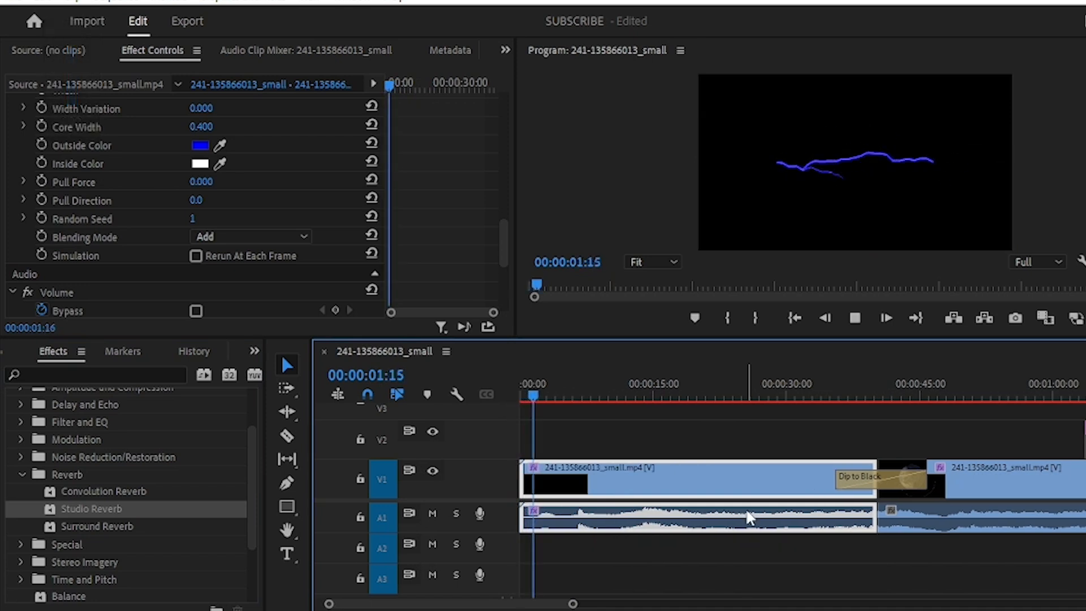
key(space)
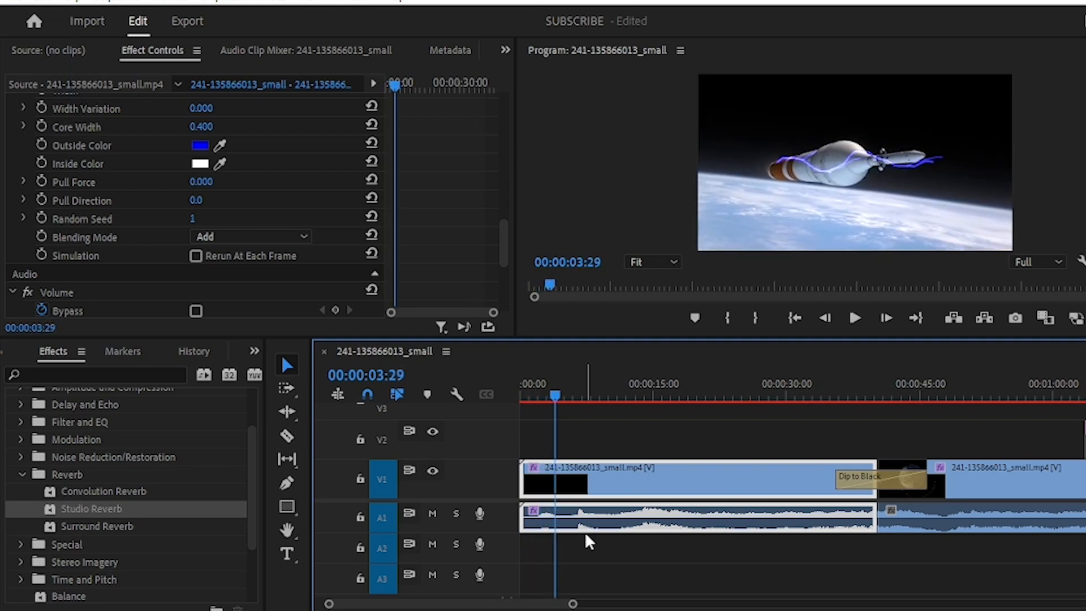
Browse the audio effects in the Filter and EQ category
click(22, 423)
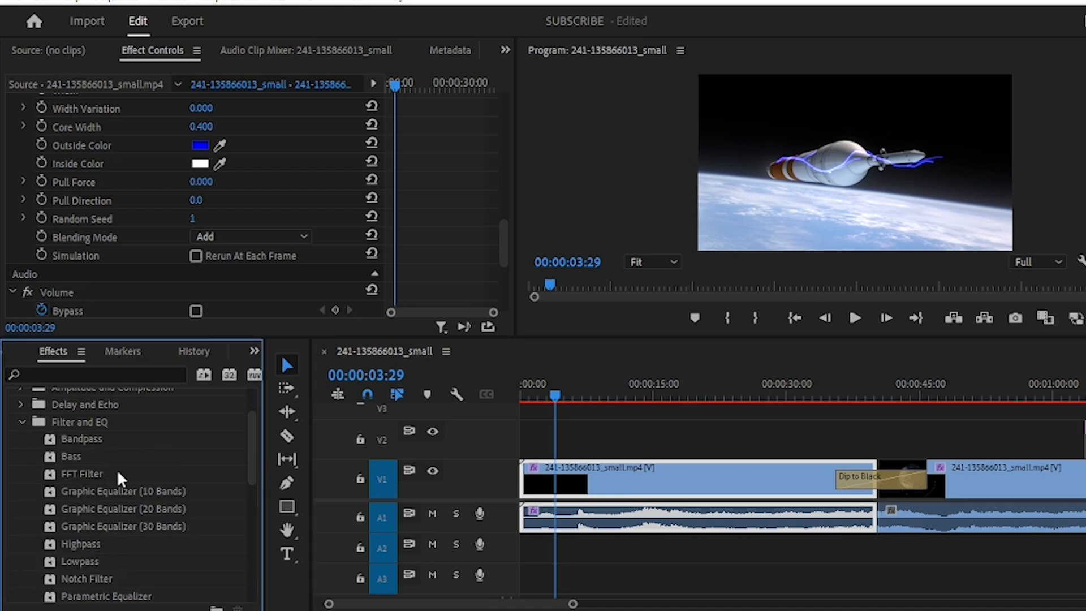
drag(254, 478, 258, 527)
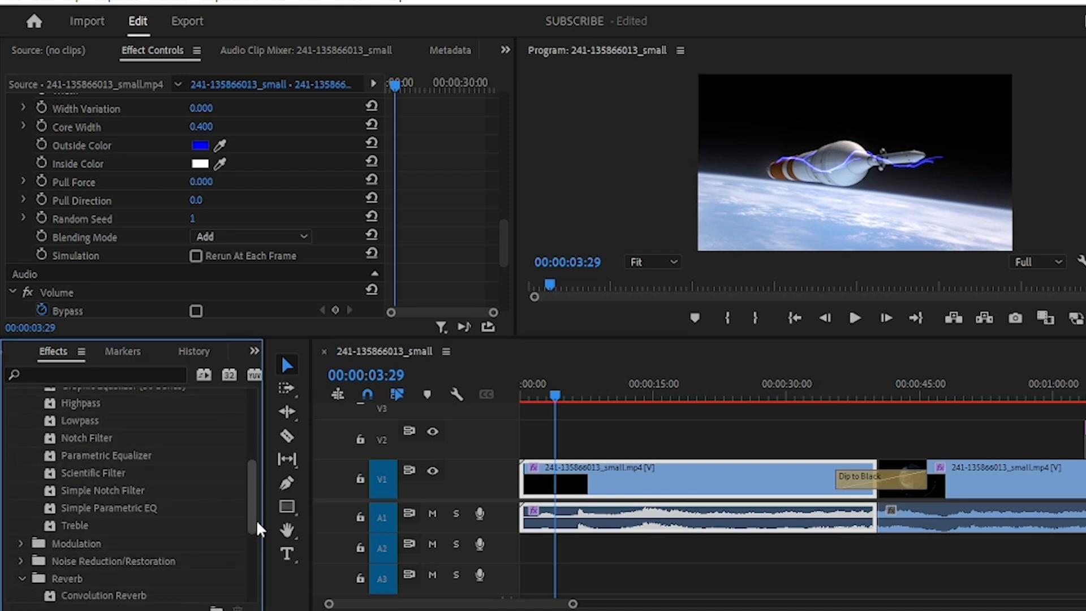